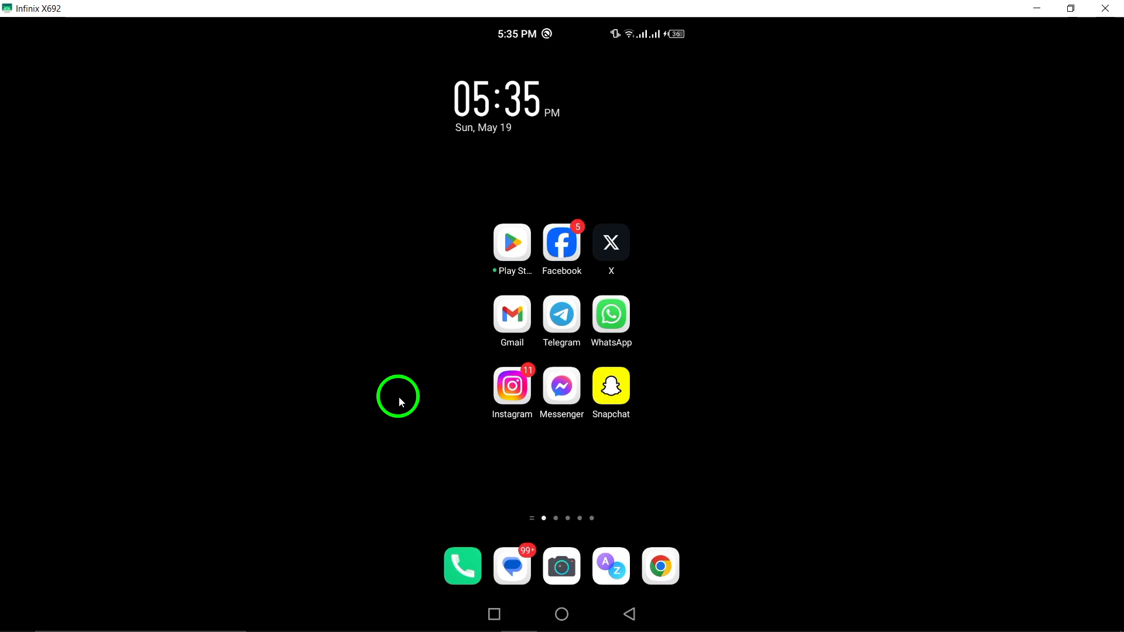
Launch Gmail from the home screen into the Primary inbox.
left_click(511, 316)
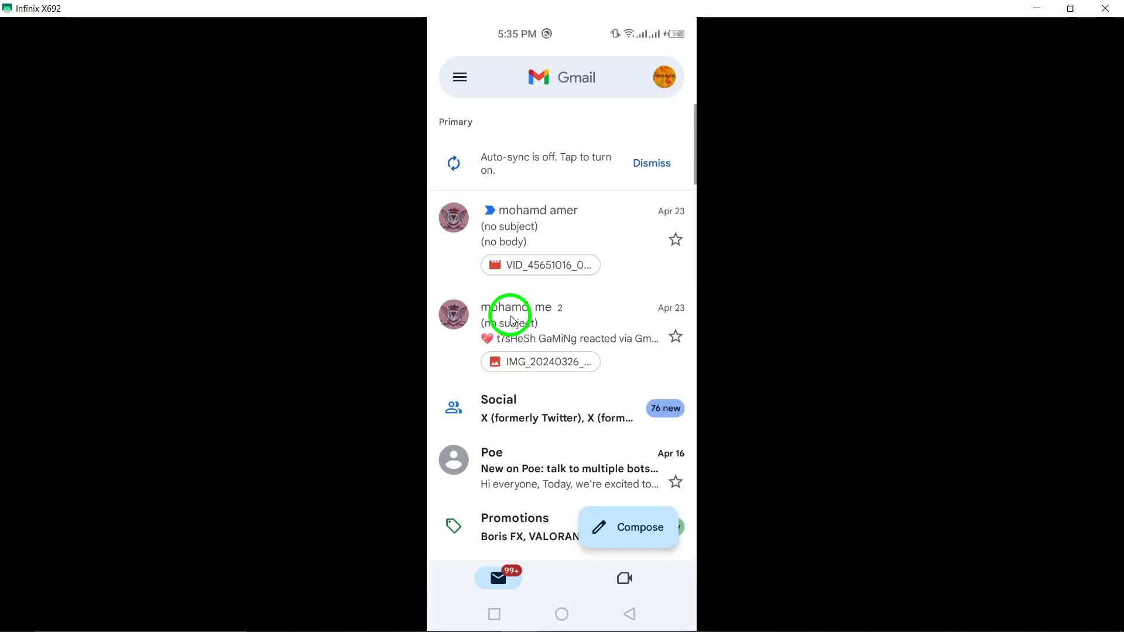
mouse_move(585, 369)
left_mouse_down()
mouse_move(531, 339)
mouse_move(534, 206)
left_mouse_up()
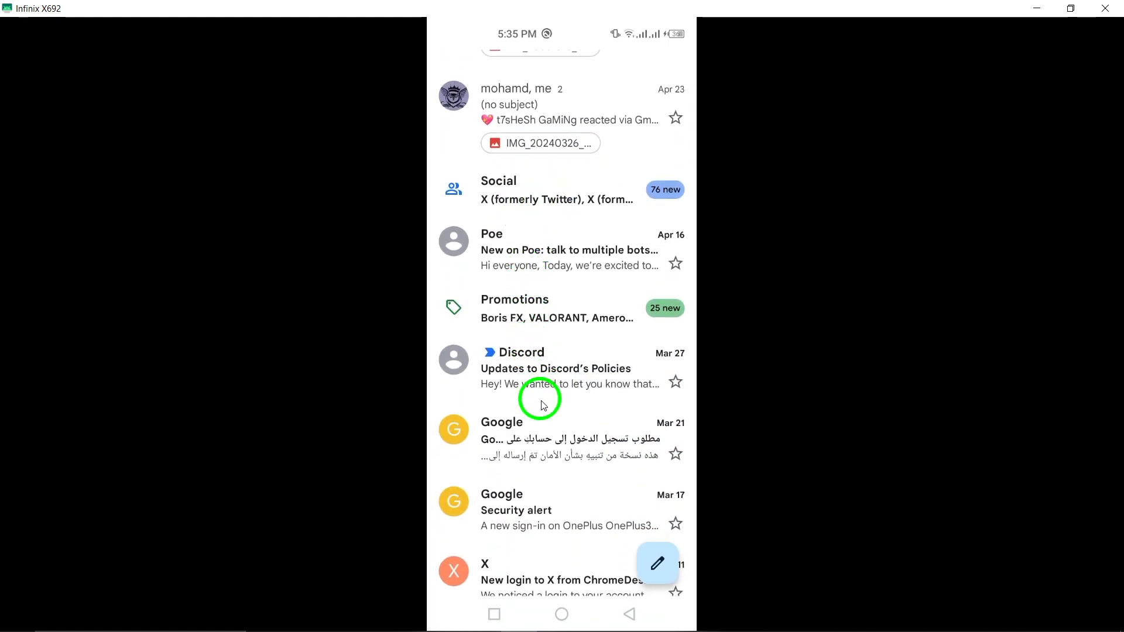
left_click_drag(539, 401, 545, 235)
View the 'Updates to Discord's Policies' email, collapsing and re-expanding the message.
left_click(545, 230)
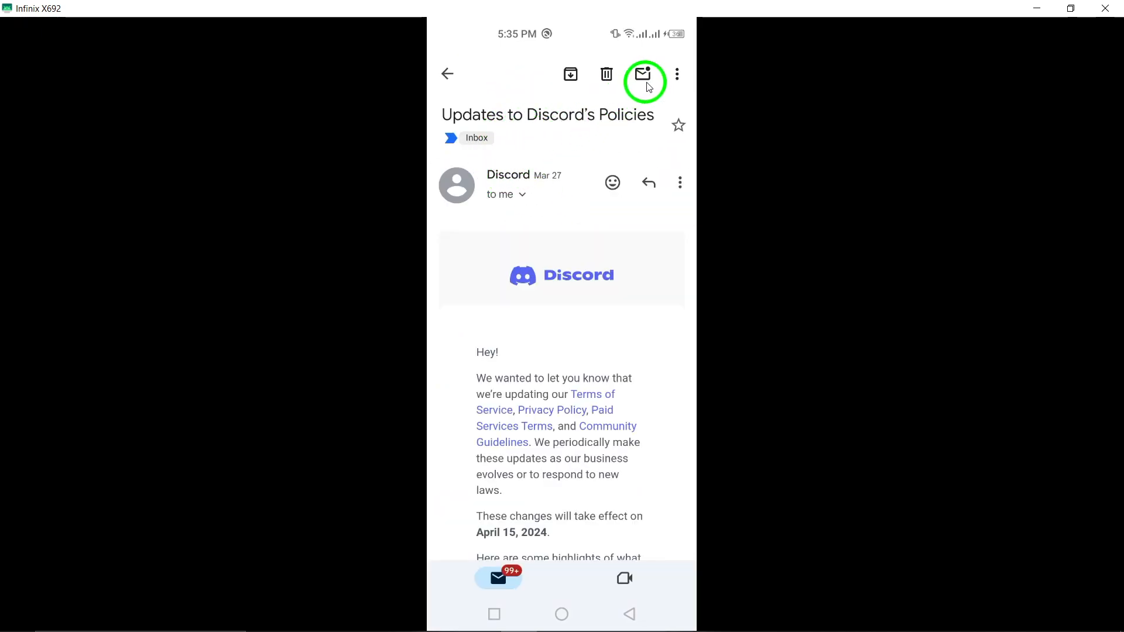
left_click(506, 178)
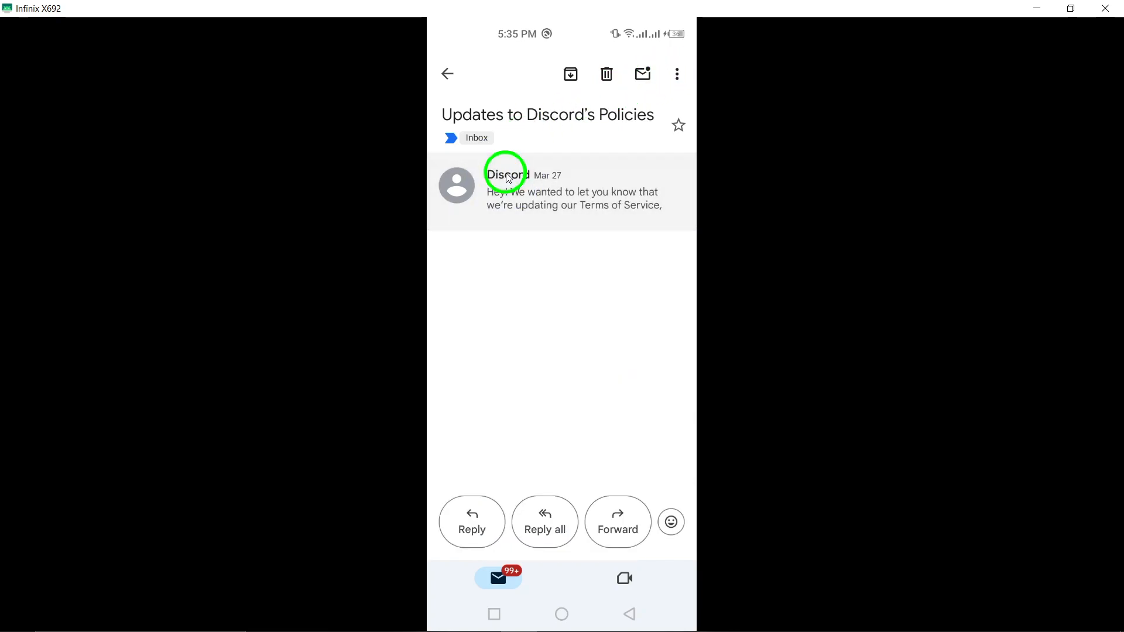
left_click(507, 178)
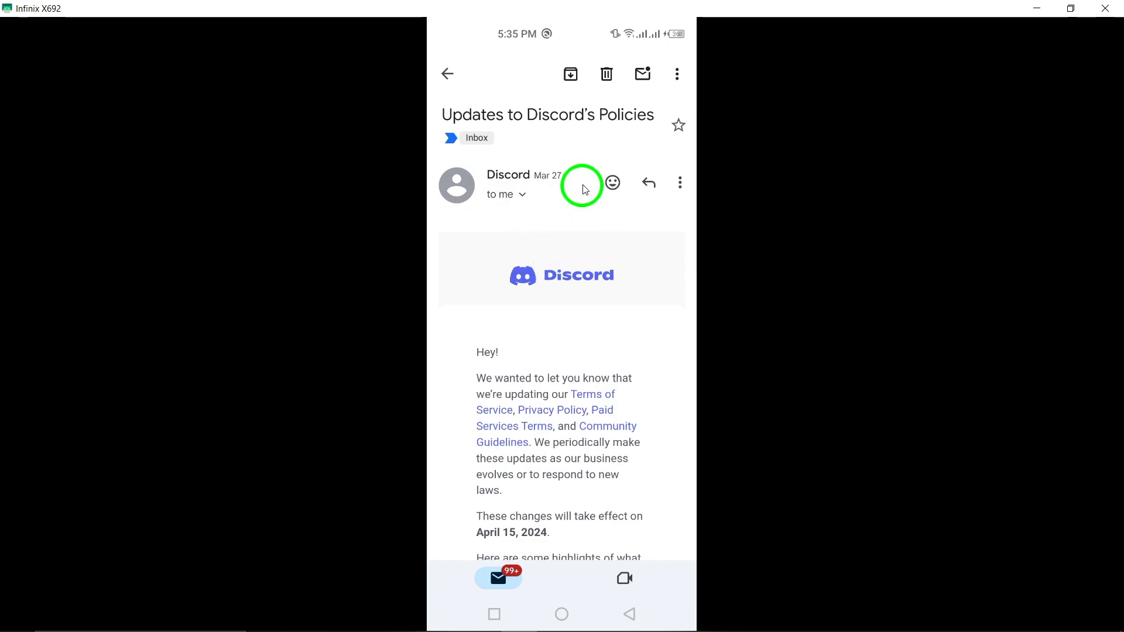
Reveal the Discord sender's details and address options, then dismiss them.
left_click(493, 193)
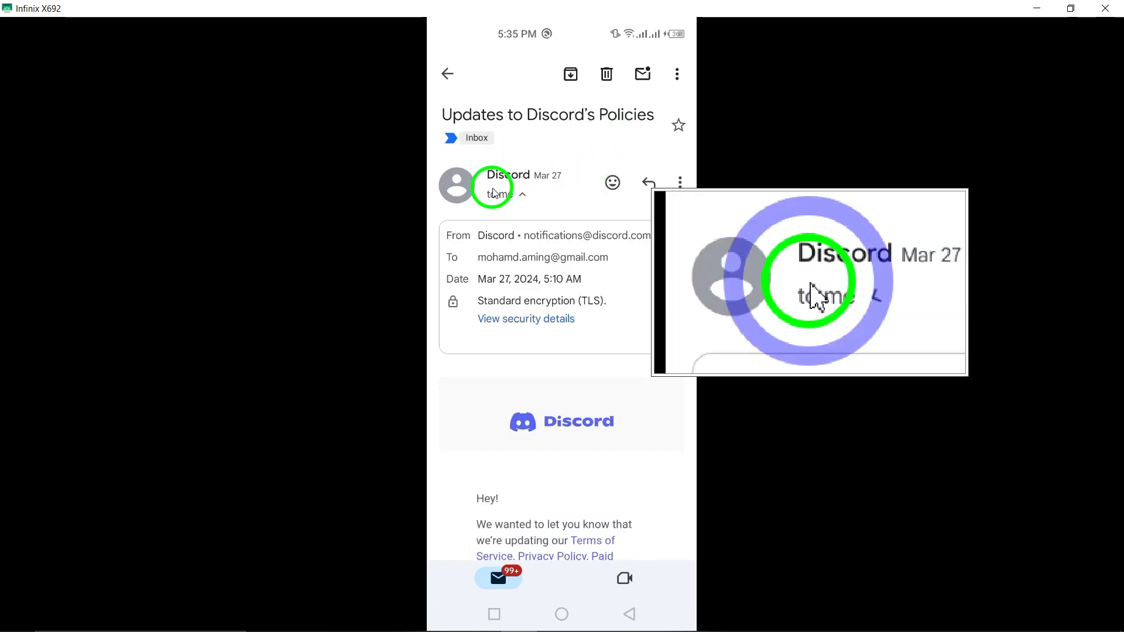
left_click(503, 180)
left_click(504, 186)
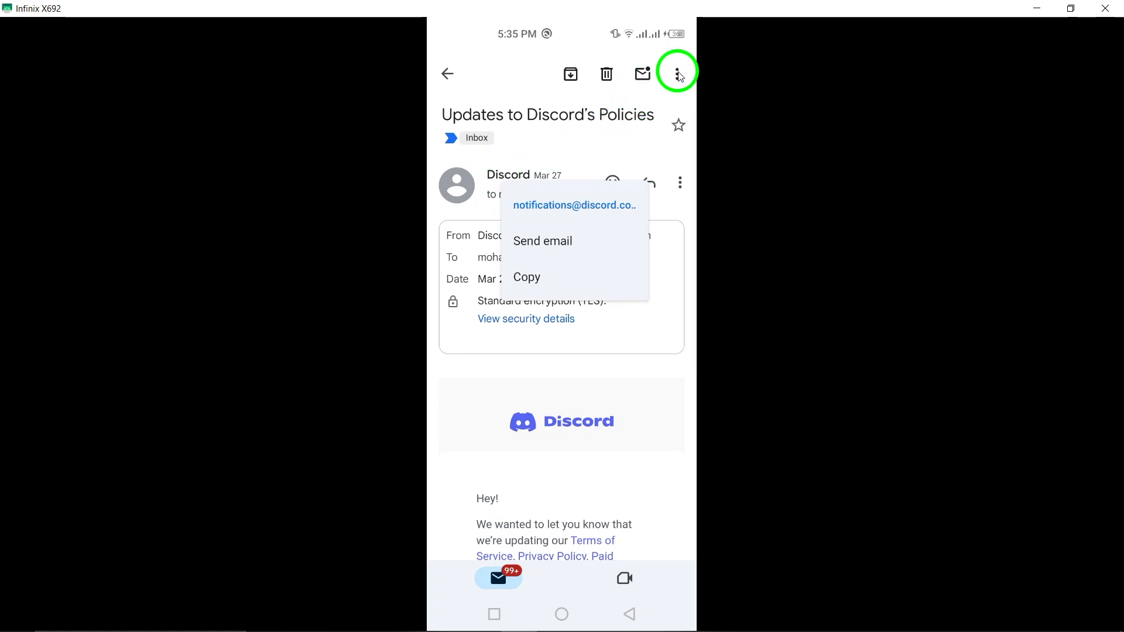
left_click(676, 74)
Mute the Discord policies thread from the inbox overflow menu, then undo so it stays listed.
left_click(455, 108)
left_click(528, 233)
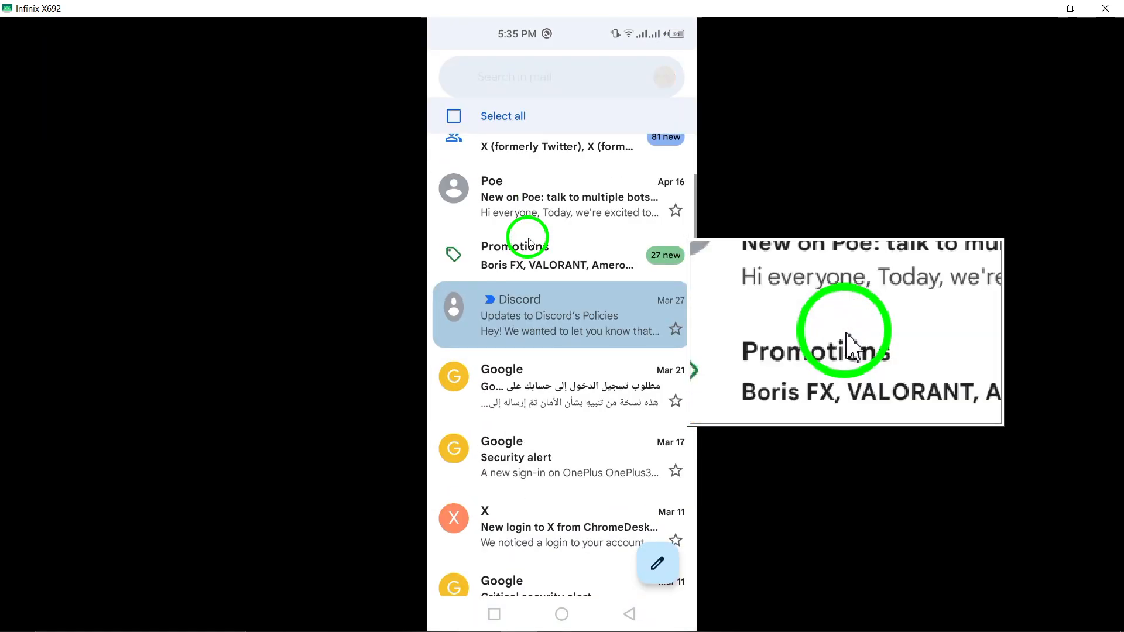
left_click(672, 75)
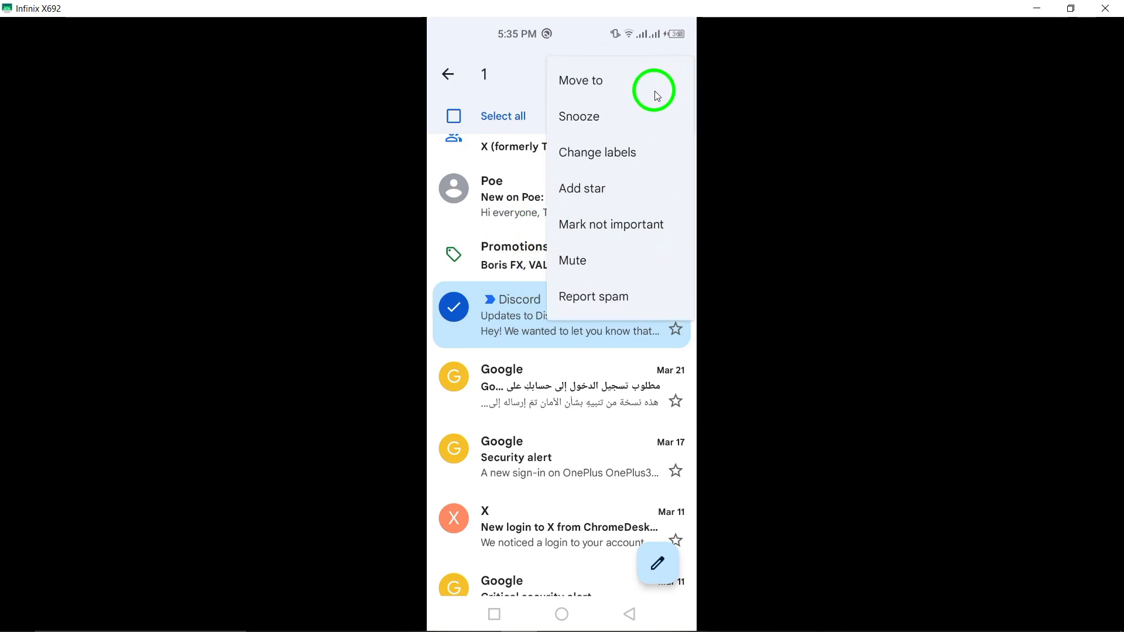
left_click(578, 256)
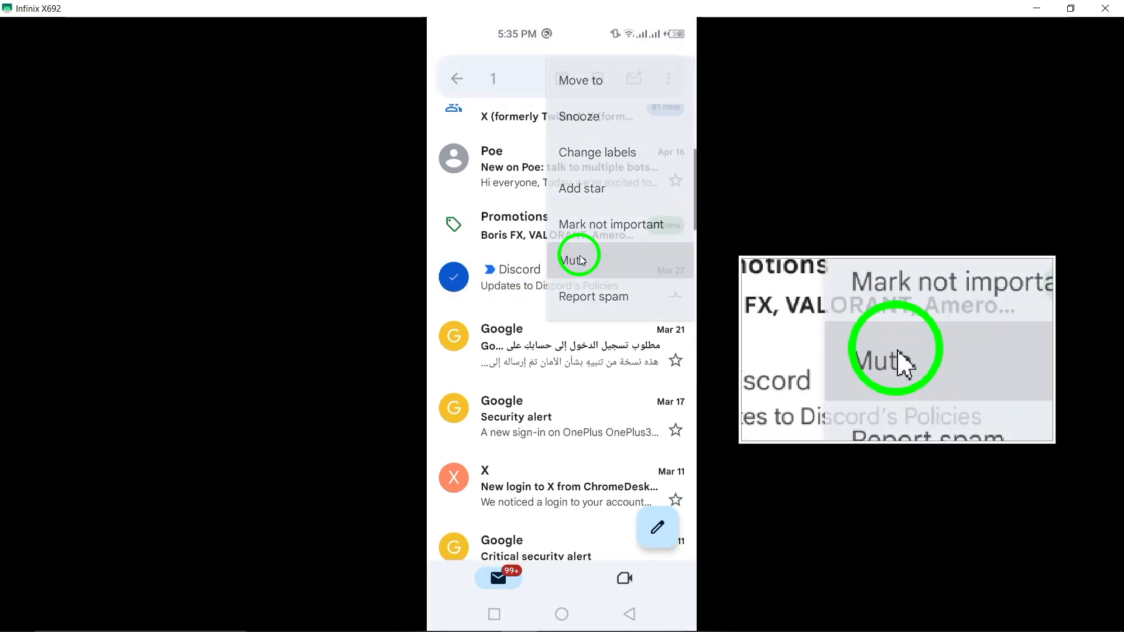
left_click(655, 536)
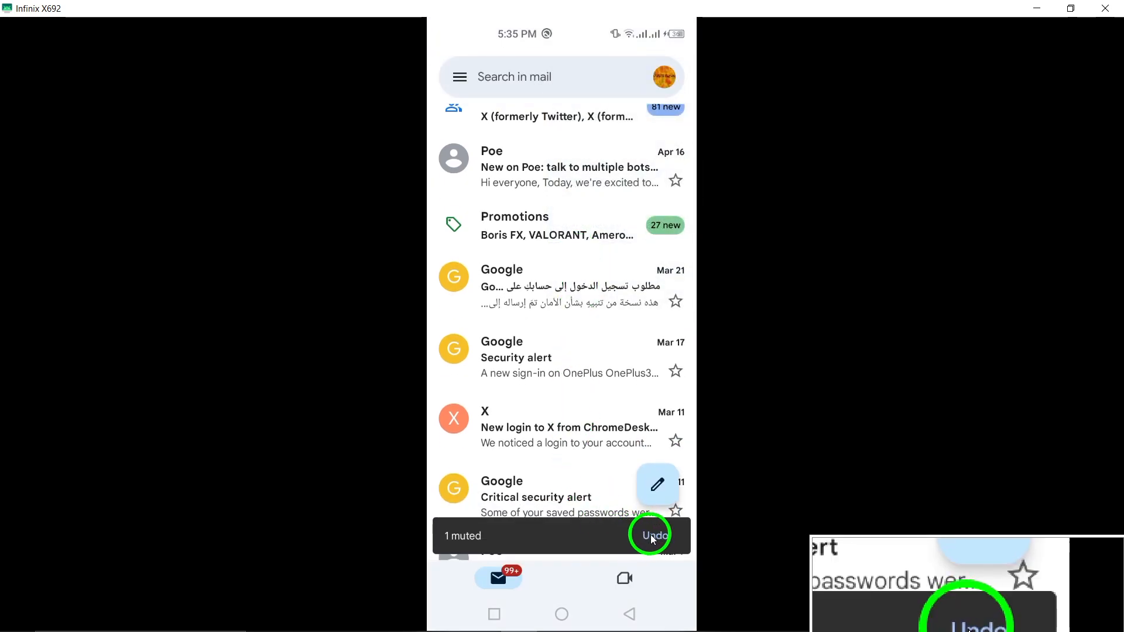
Screenshot the selected Discord thread with its more-actions list via Quick Settings.
left_click(507, 282)
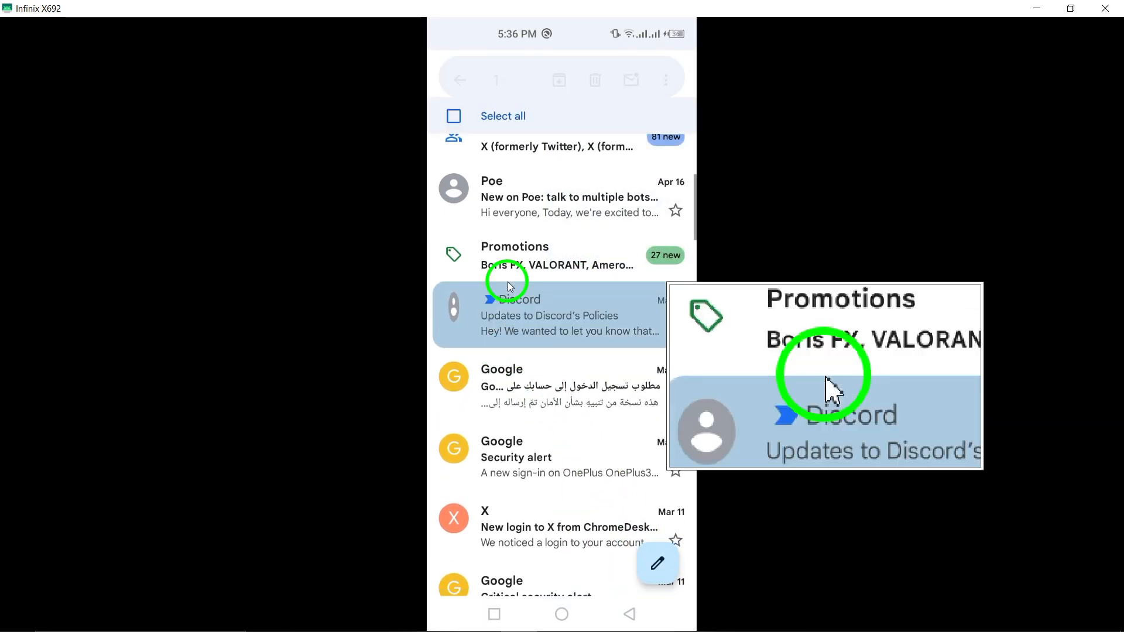
left_click(663, 86)
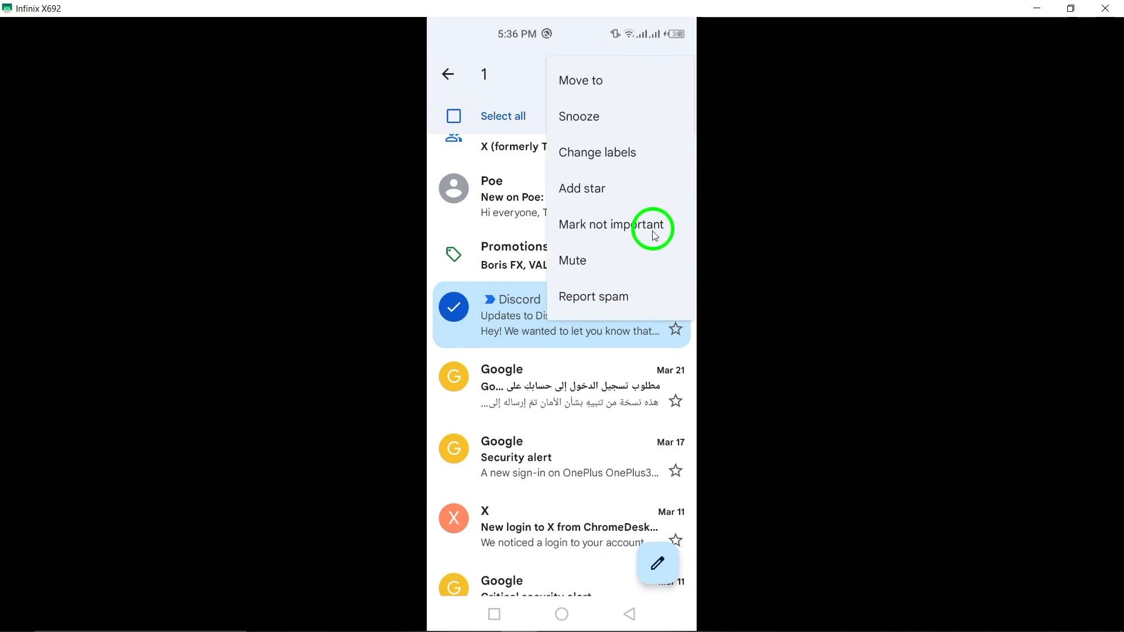
mouse_move(551, 31)
left_mouse_down()
mouse_move(574, 311)
mouse_move(648, 487)
left_mouse_up()
left_click(657, 301)
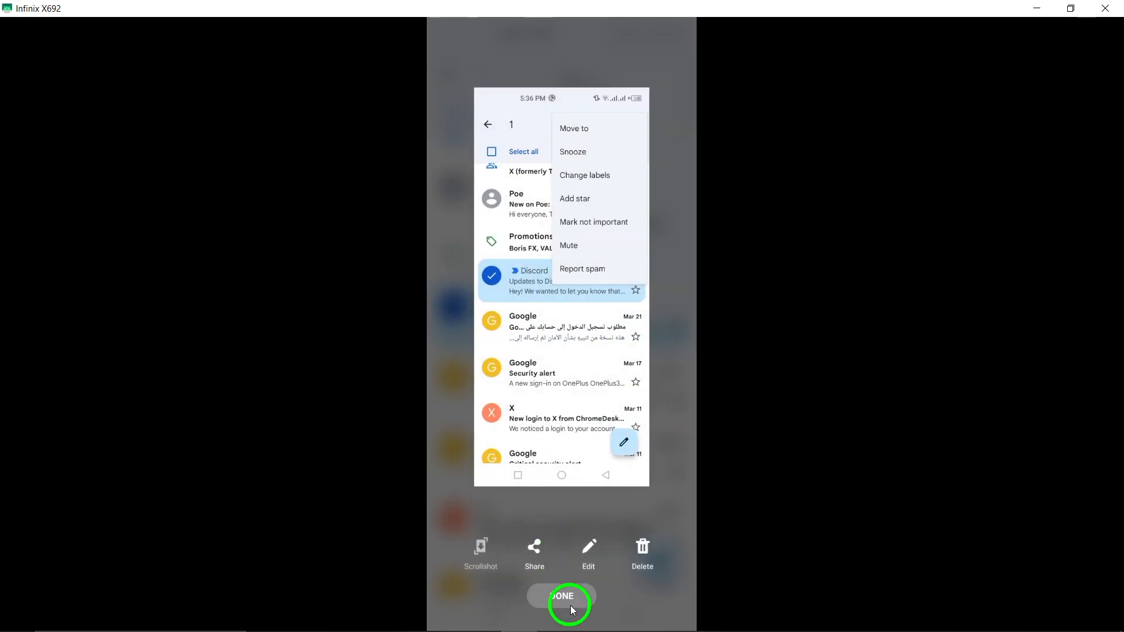
left_click(569, 606)
Close Gmail from Recents and return to the home screen.
left_click(494, 613)
left_click_drag(587, 188, 587, 52)
left_click(470, 287)
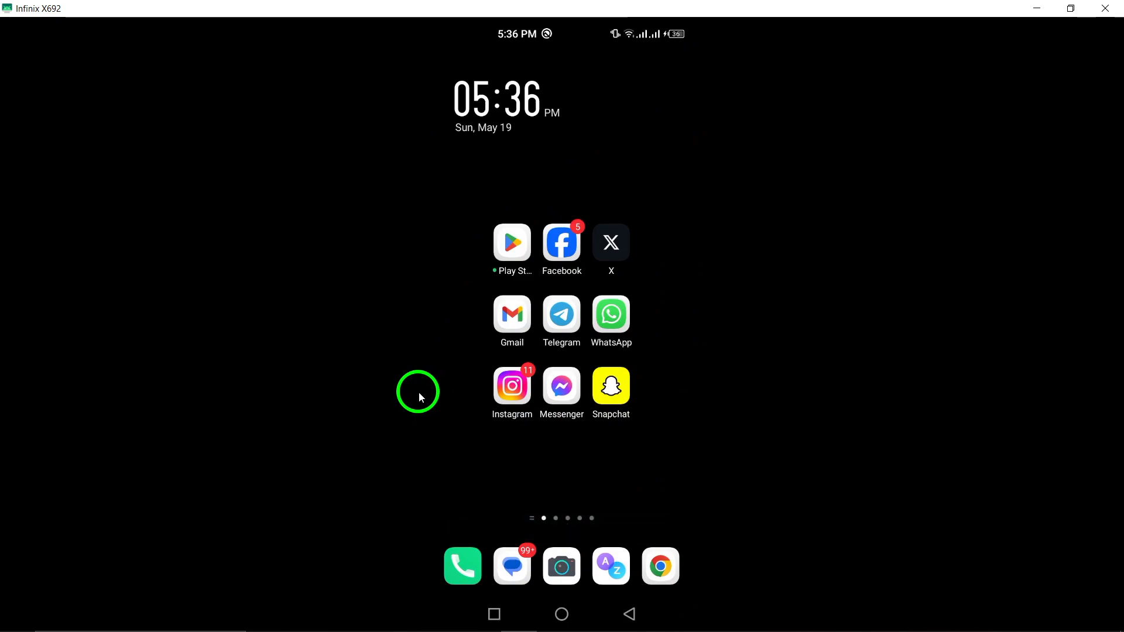